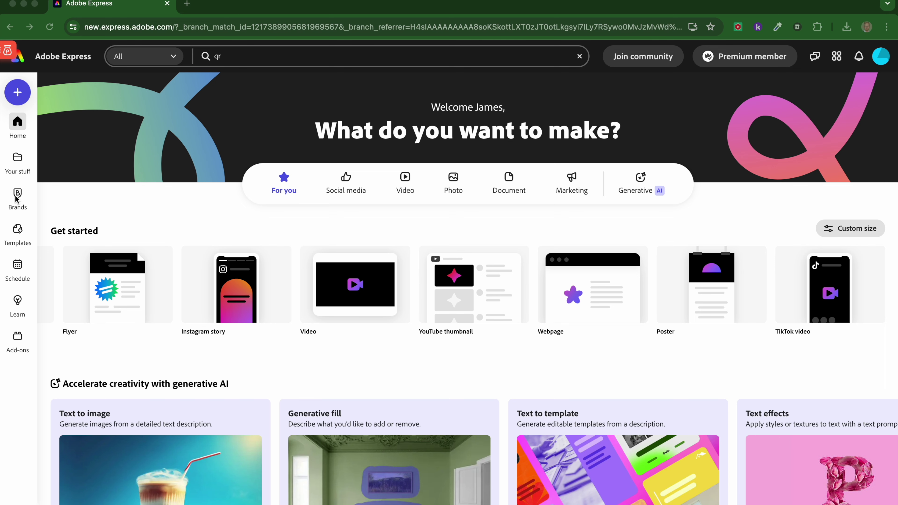
# Open the Schedule page's June 2024 calendar, dismissing the intro dialog and the socials tour
pyautogui.click(18, 231)
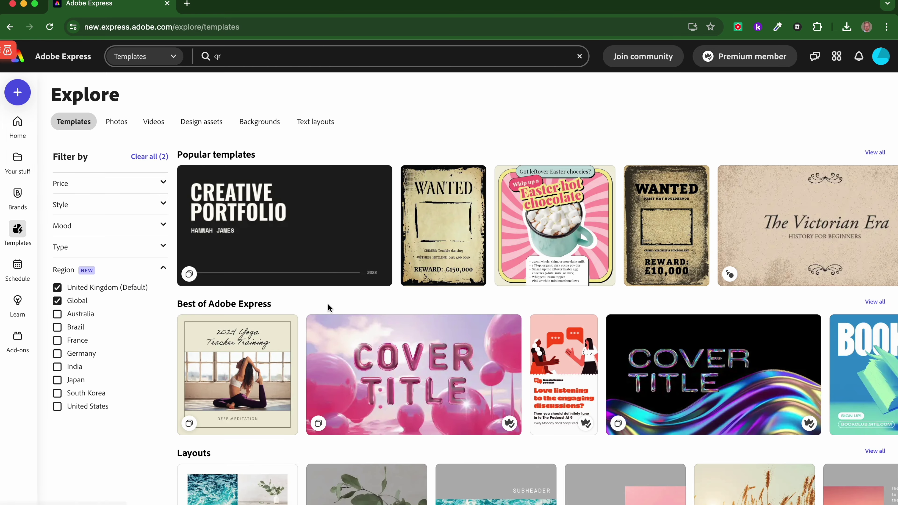
pyautogui.scroll(-2, 335, 314)
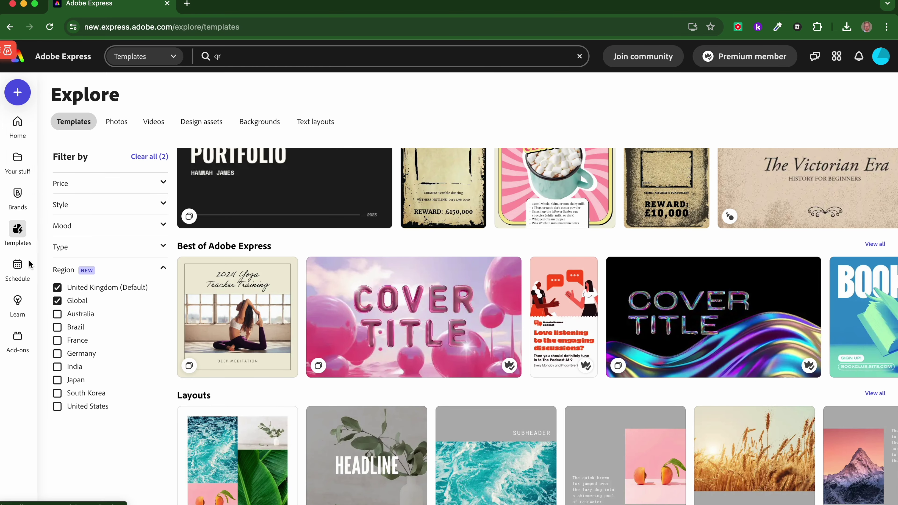
pyautogui.click(18, 269)
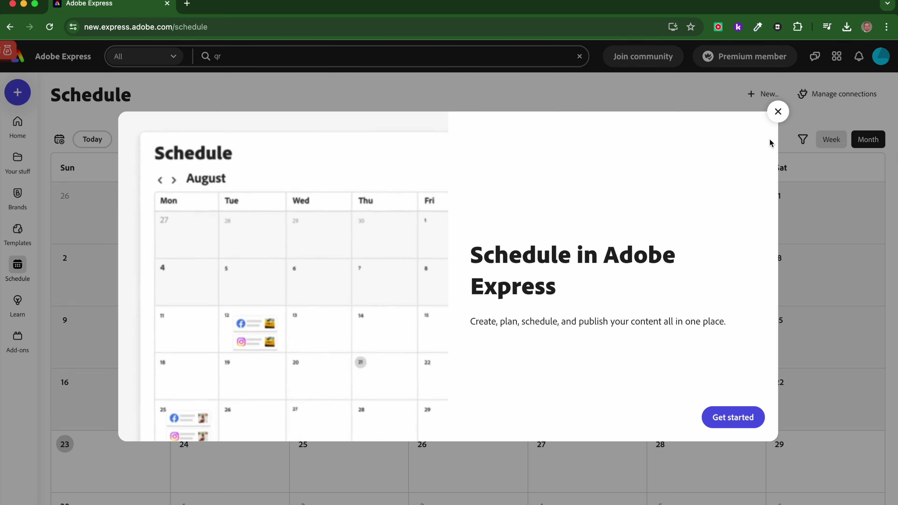
pyautogui.click(778, 111)
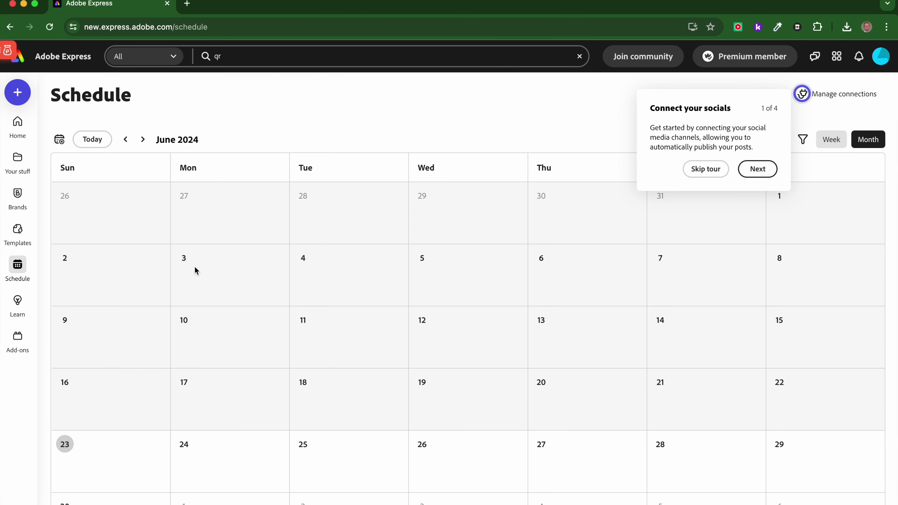
pyautogui.click(706, 170)
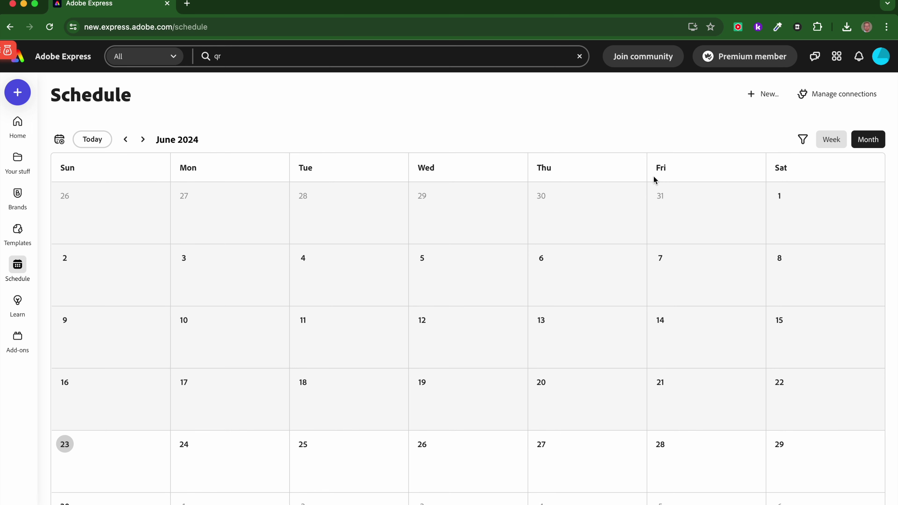
# Browse the tutorial articles on the Learn page
pyautogui.click(18, 303)
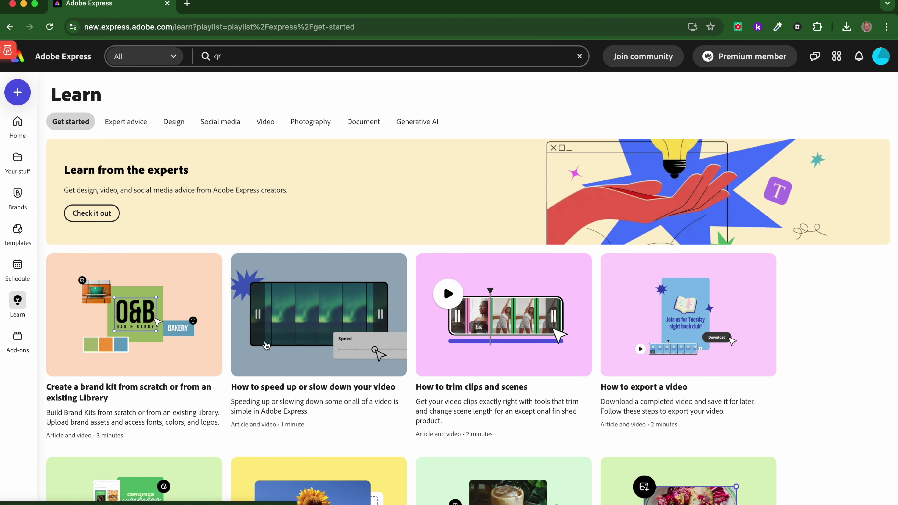
pyautogui.scroll(-2, 198, 313)
pyautogui.scroll(2, 191, 323)
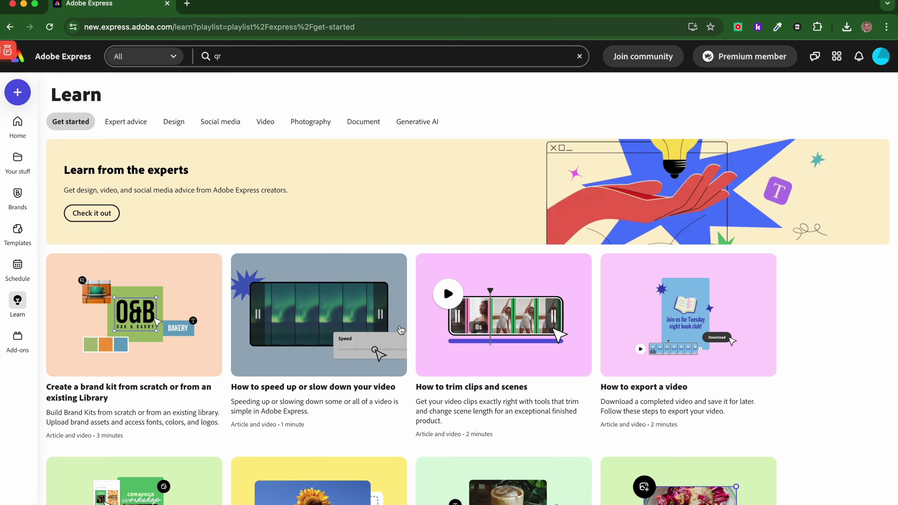
pyautogui.scroll(-2, 399, 329)
pyautogui.scroll(2, 400, 329)
pyautogui.scroll(1, 401, 330)
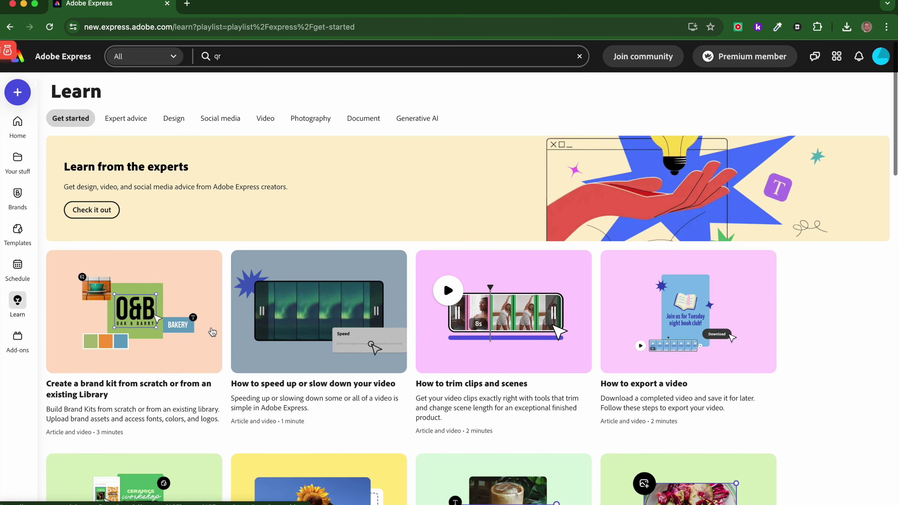
# Look through the Add-ons catalogue, then return to the Home page
pyautogui.click(17, 339)
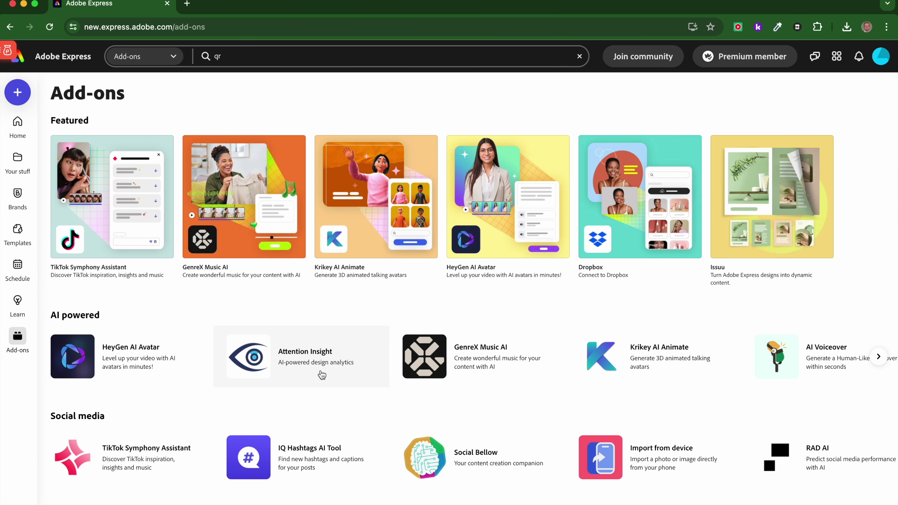
pyautogui.scroll(-1, 320, 368)
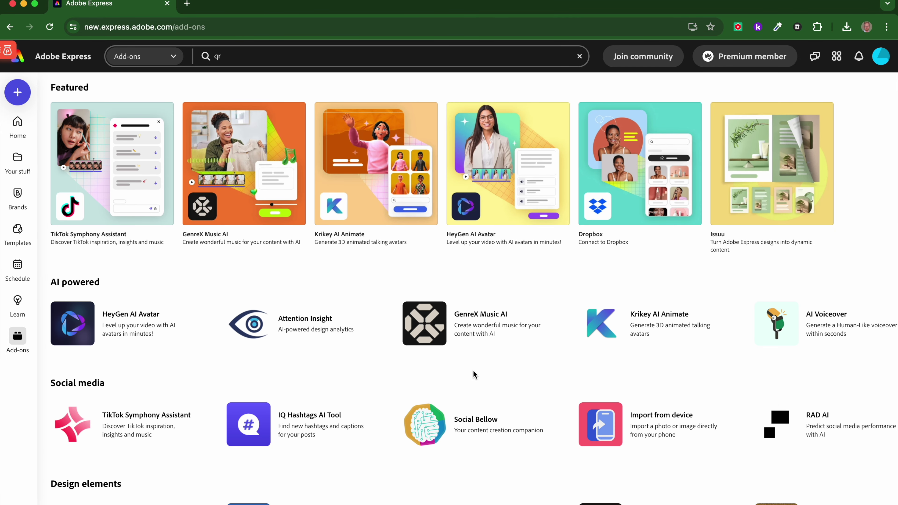
pyautogui.scroll(1, 439, 371)
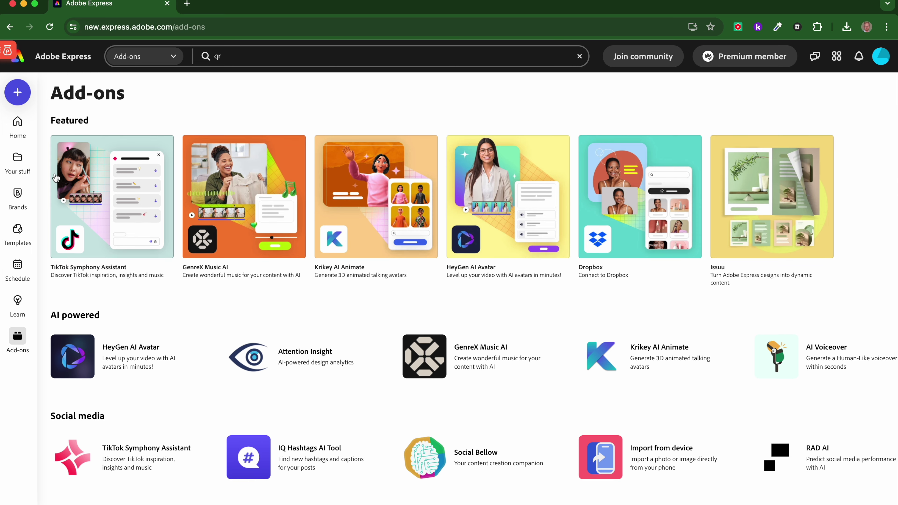
pyautogui.click(21, 126)
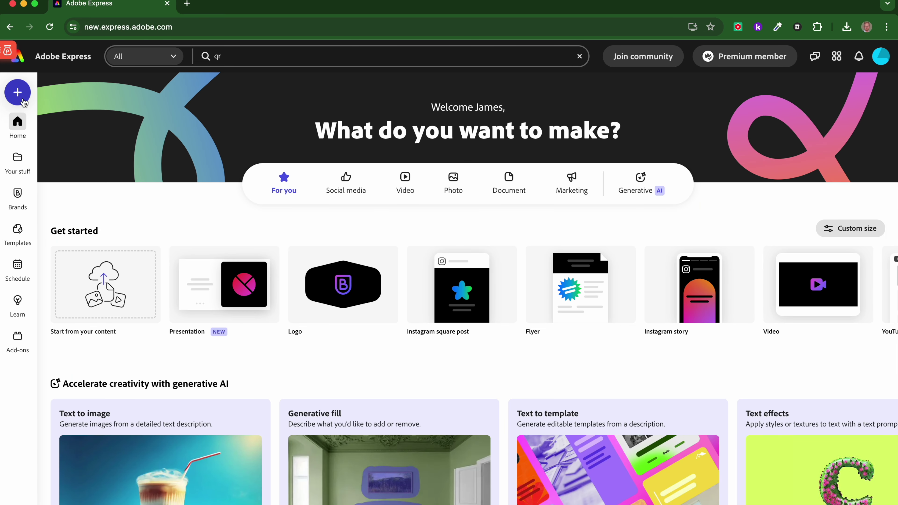
# Start a new design and search the design types for 'qr'
pyautogui.click(18, 93)
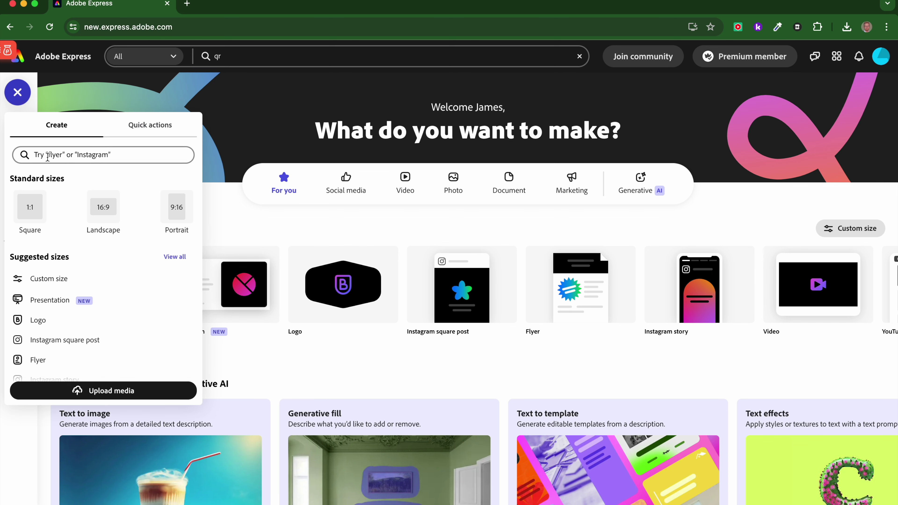
pyautogui.scroll(-5, 97, 269)
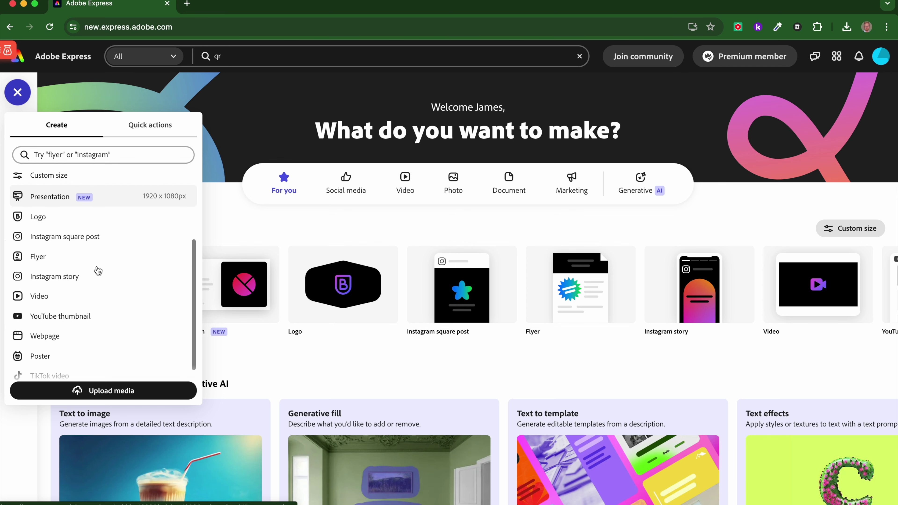
pyautogui.scroll(5, 97, 265)
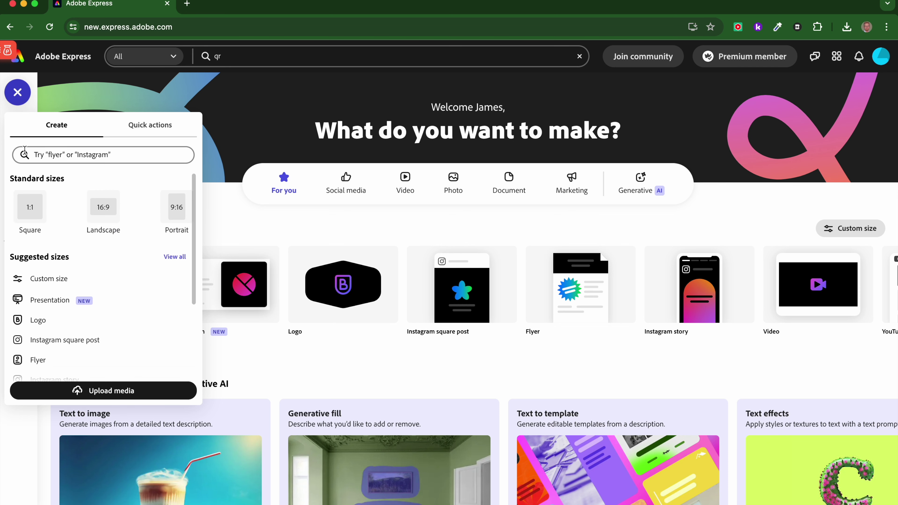
pyautogui.click(39, 162)
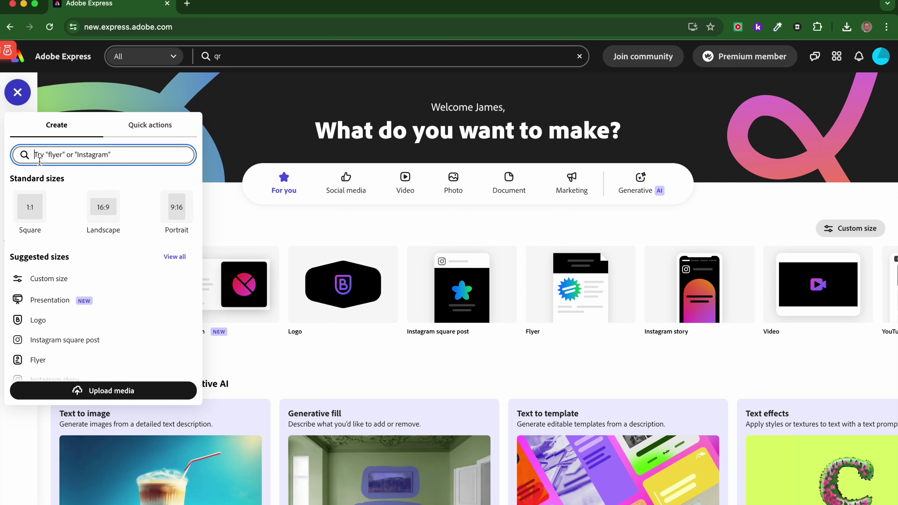
pyautogui.write('qr')
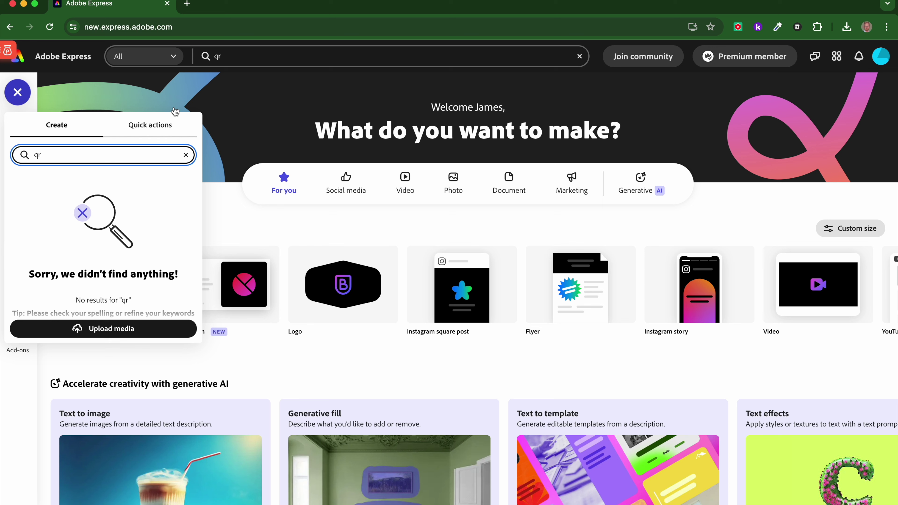
# Search everything for 'qr' and open the Generate QR code tool
pyautogui.click(232, 58)
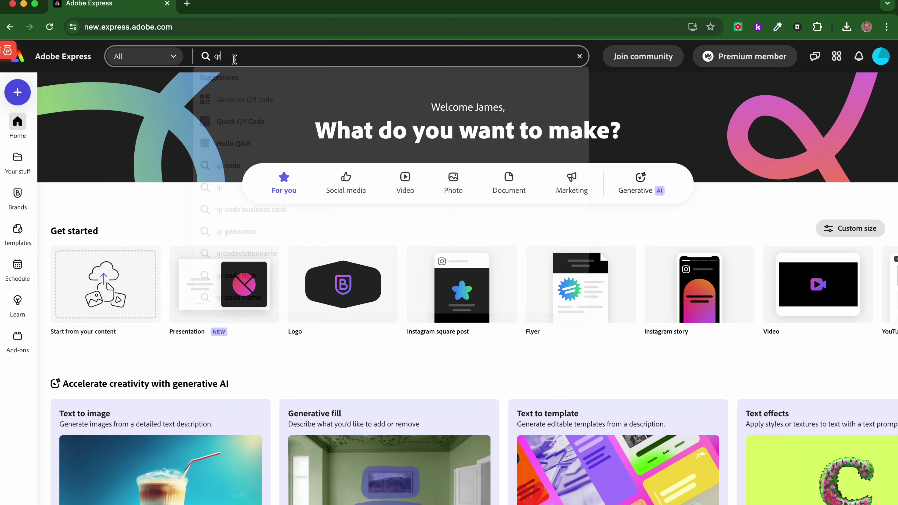
pyautogui.press('BackSpace')
pyautogui.press('BackSpace')
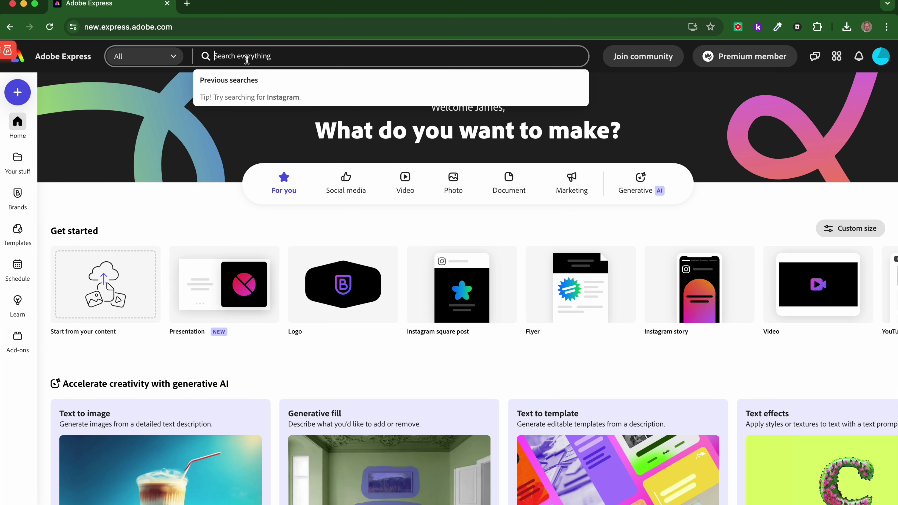
pyautogui.write('qr')
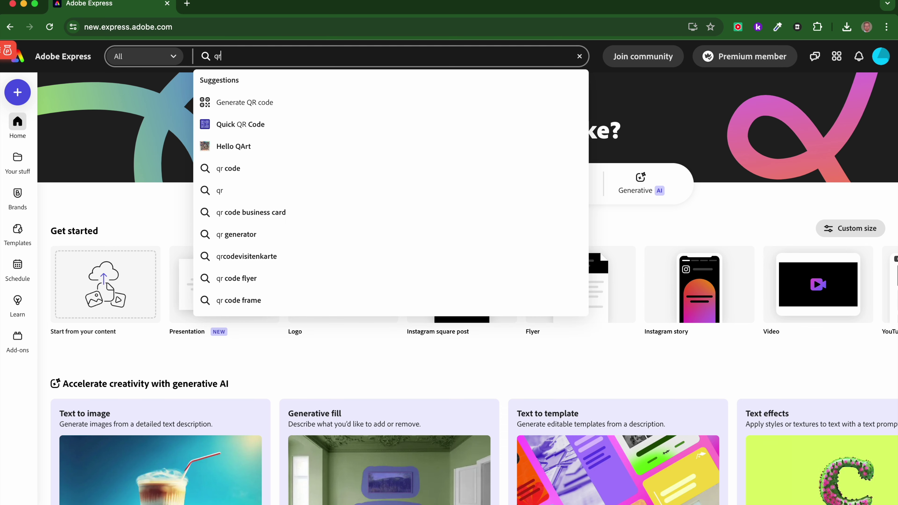
pyautogui.click(246, 102)
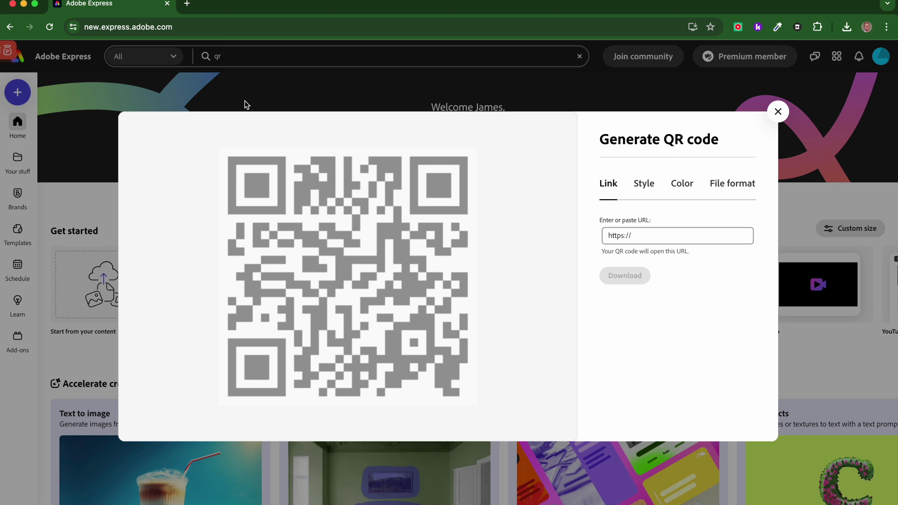
# Paste the youtu.be video link into the URL field to generate the QR code
pyautogui.click(606, 244)
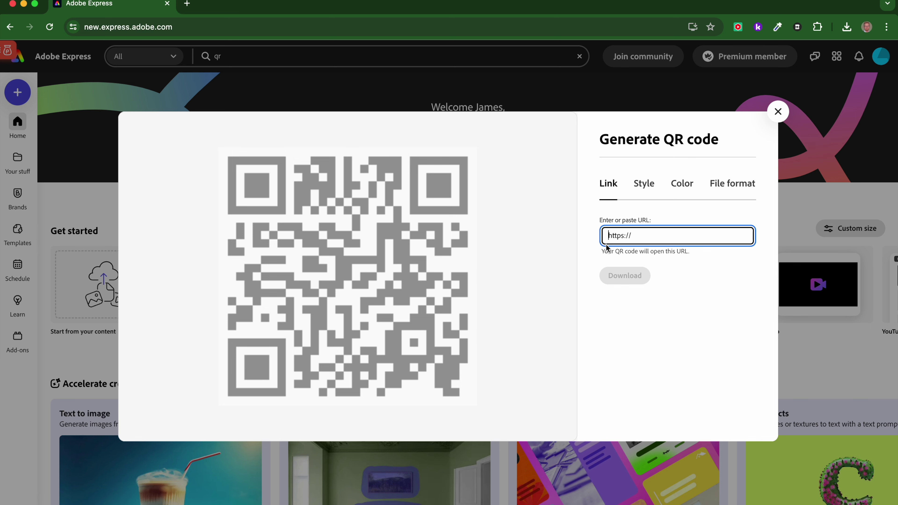
pyautogui.write('https://youtu.be/2eR5AFPuHe4?si=d0vFSwxFyoJFWkYa')
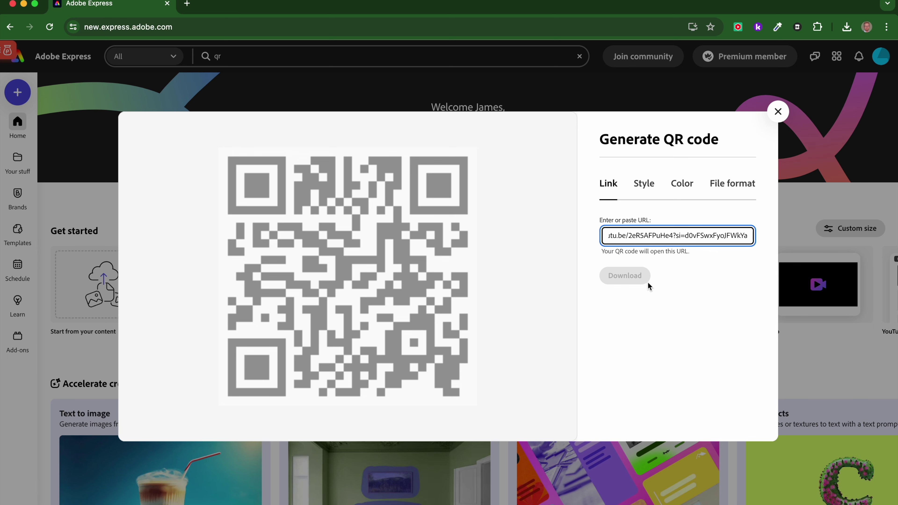
pyautogui.click(713, 281)
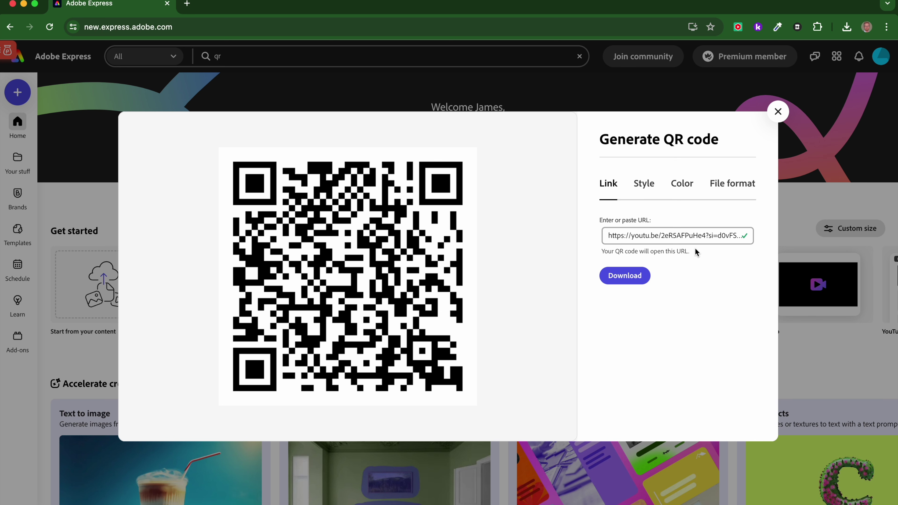
pyautogui.hscroll(1, 641, 205)
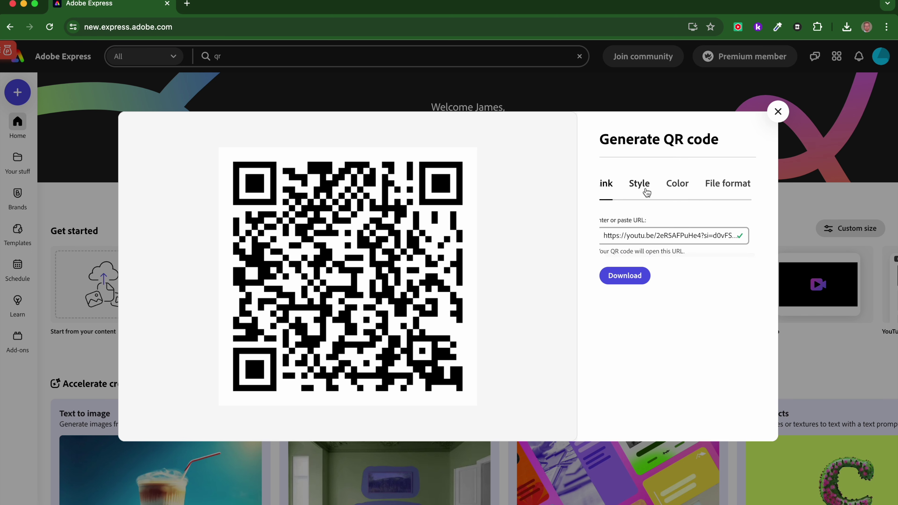
pyautogui.hscroll(-1, 645, 187)
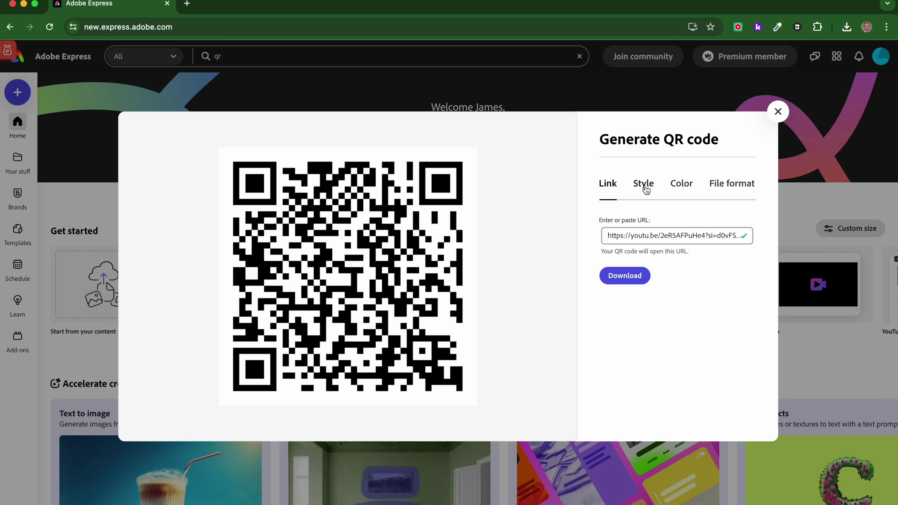
# Style the QR code with circular dots, circle marker borders and dot marker centres
pyautogui.click(642, 187)
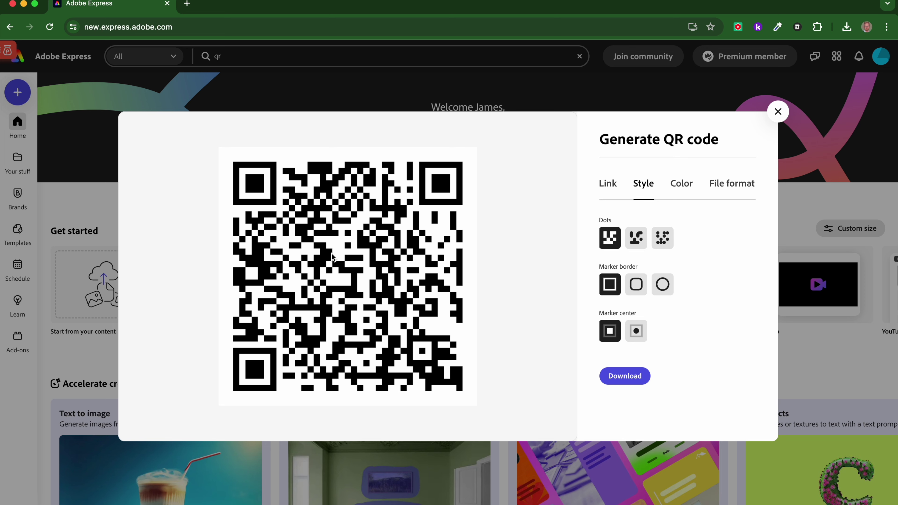
pyautogui.click(636, 243)
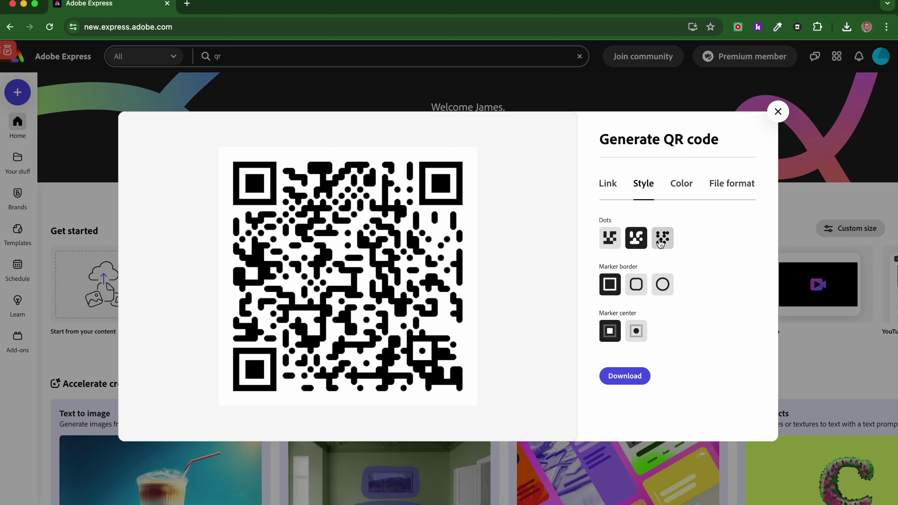
pyautogui.click(662, 242)
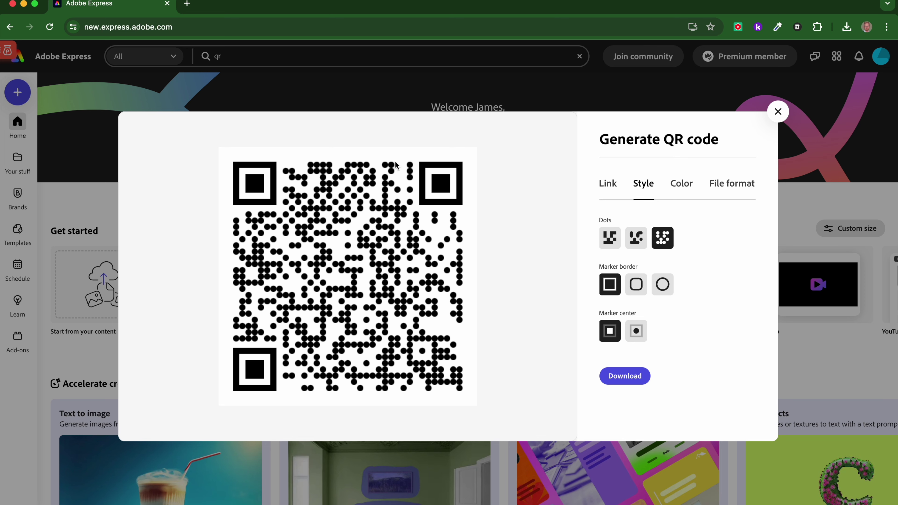
pyautogui.click(636, 286)
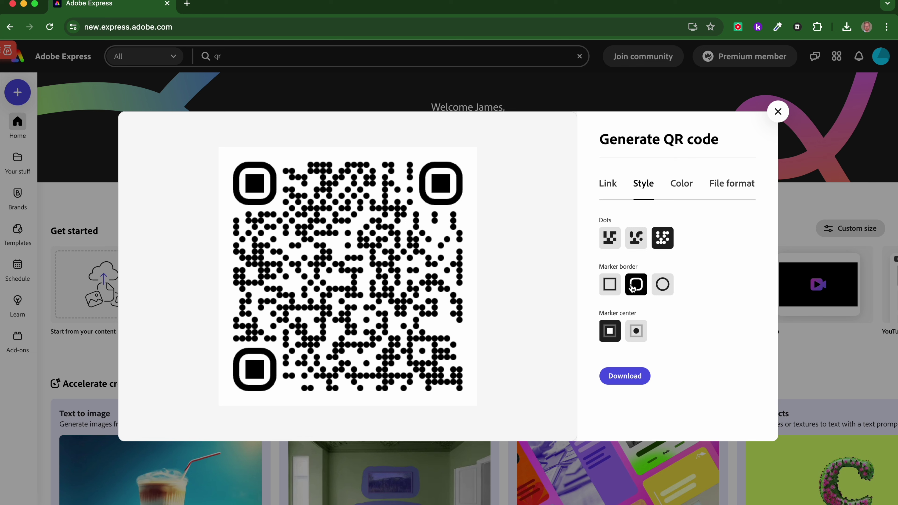
pyautogui.click(662, 284)
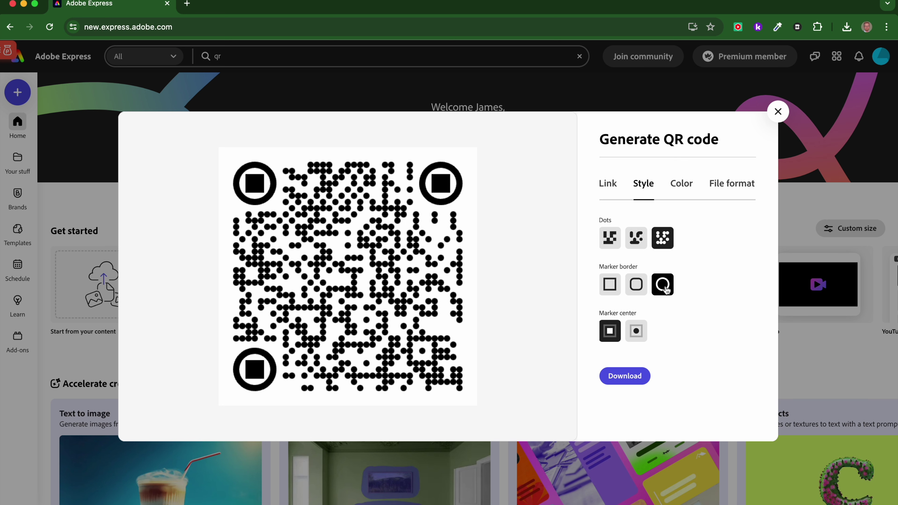
pyautogui.click(639, 335)
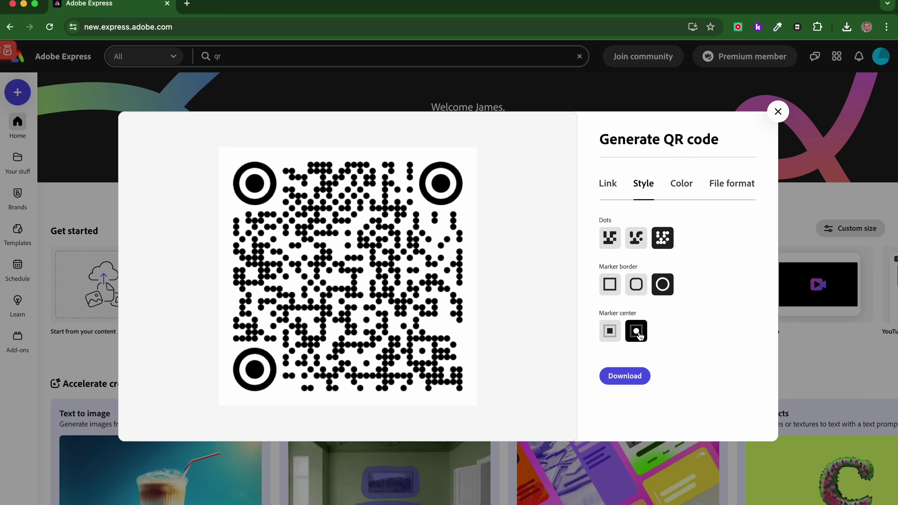
pyautogui.click(686, 182)
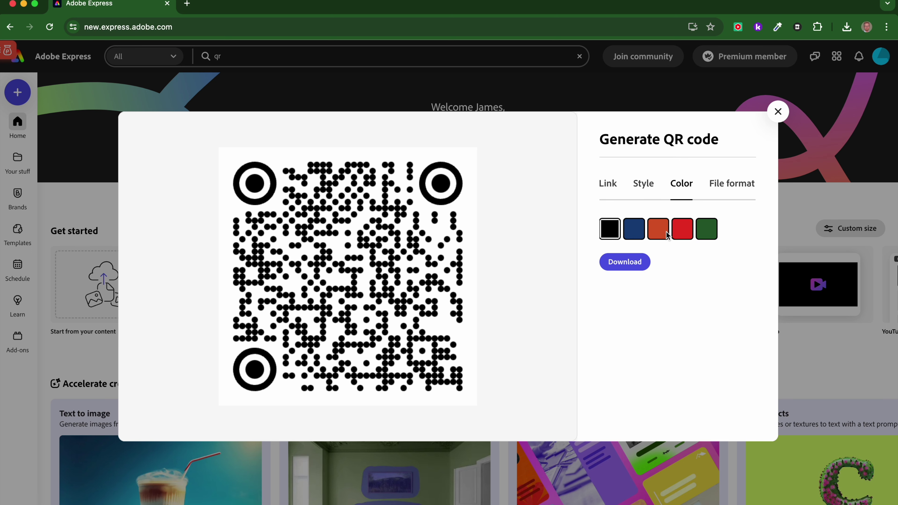
# Colour the QR code navy and keep PNG as the file format
pyautogui.click(638, 233)
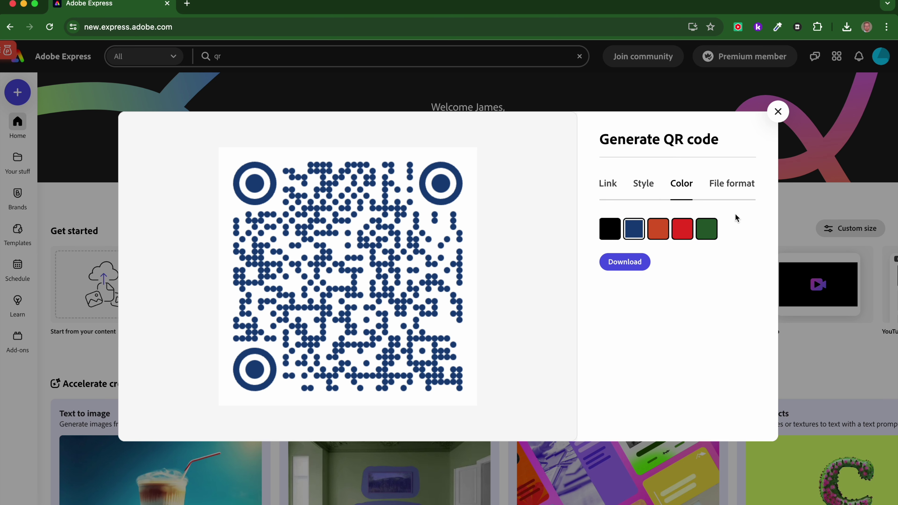
pyautogui.click(739, 190)
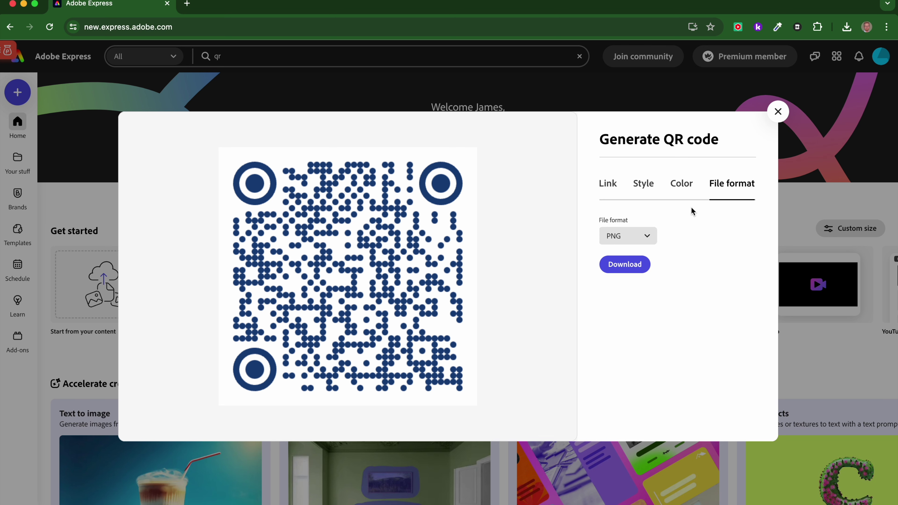
pyautogui.click(650, 236)
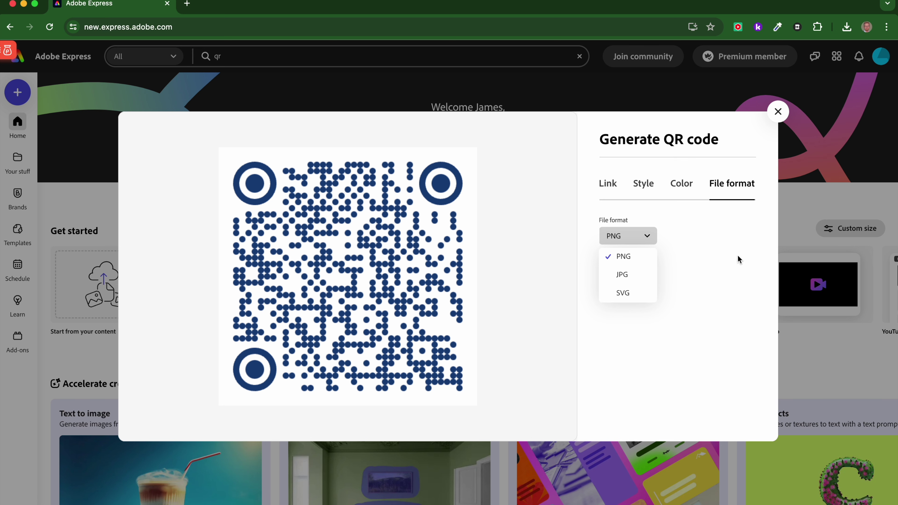
pyautogui.click(732, 260)
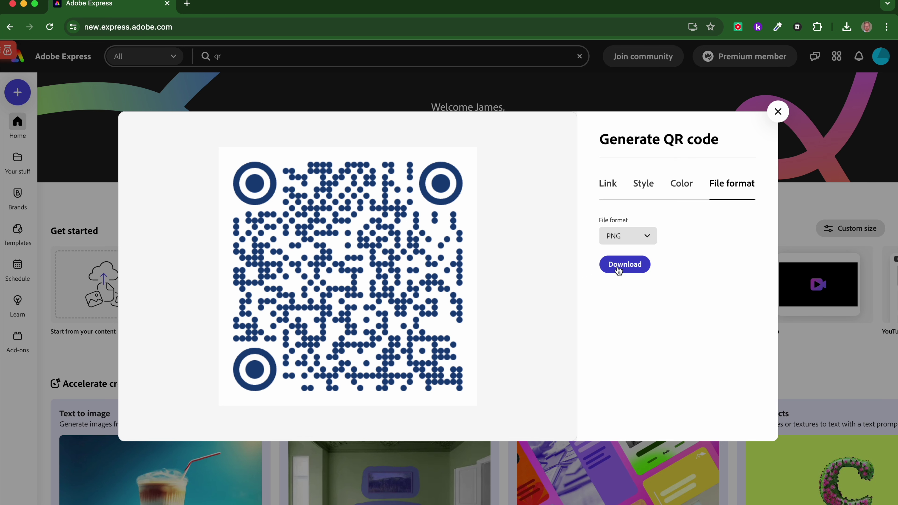
# Download the navy QR code as a PNG, bringing up the Desktop save dialog
pyautogui.click(624, 269)
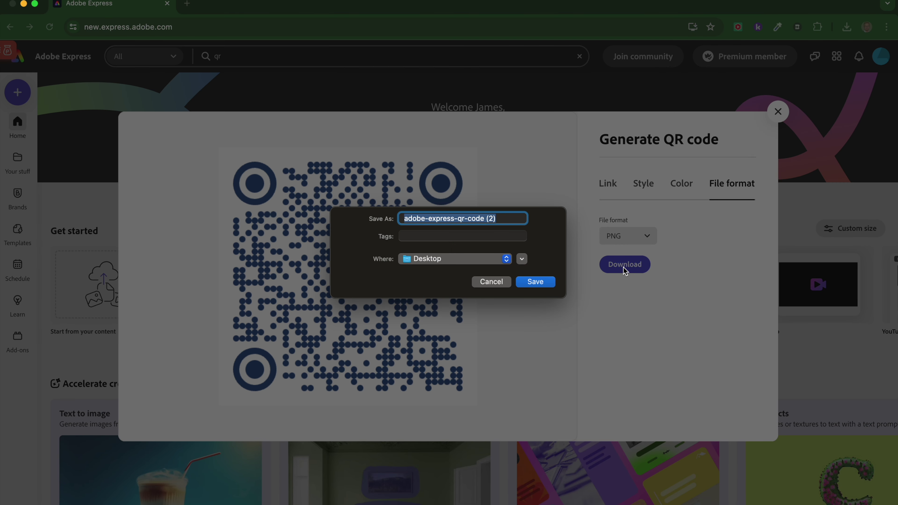